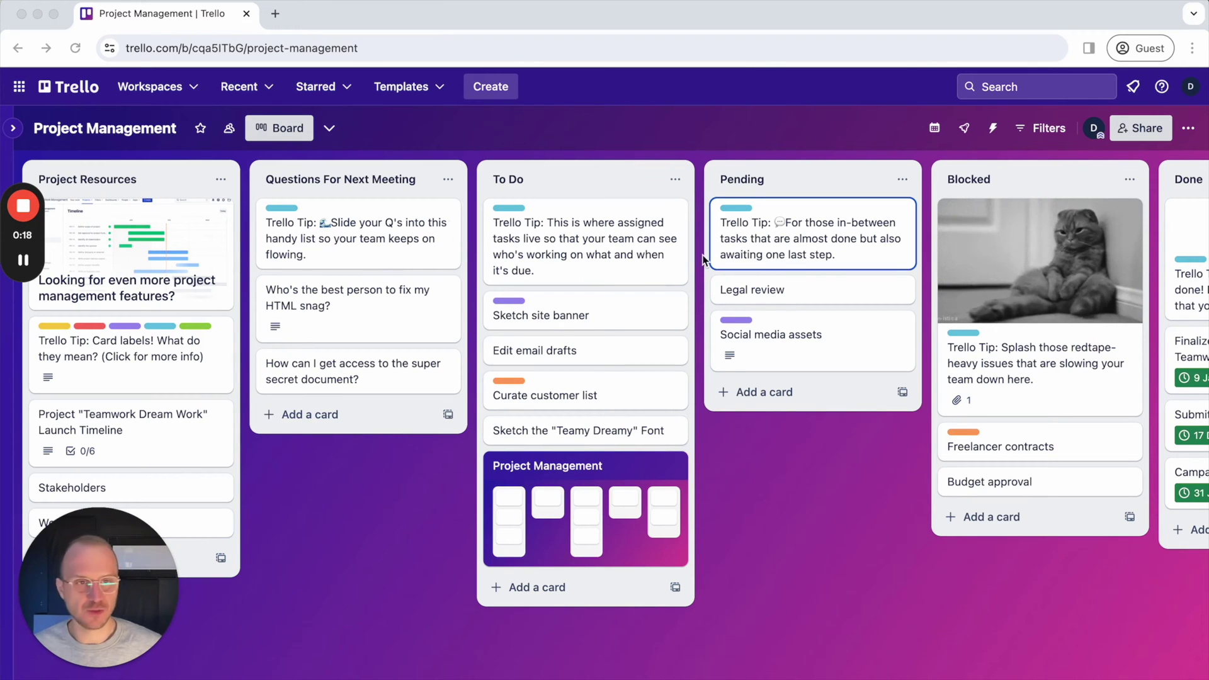
- Search the power-ups directory for 'pro backup' and add Pro Backup for Trello to the board
click(965, 131)
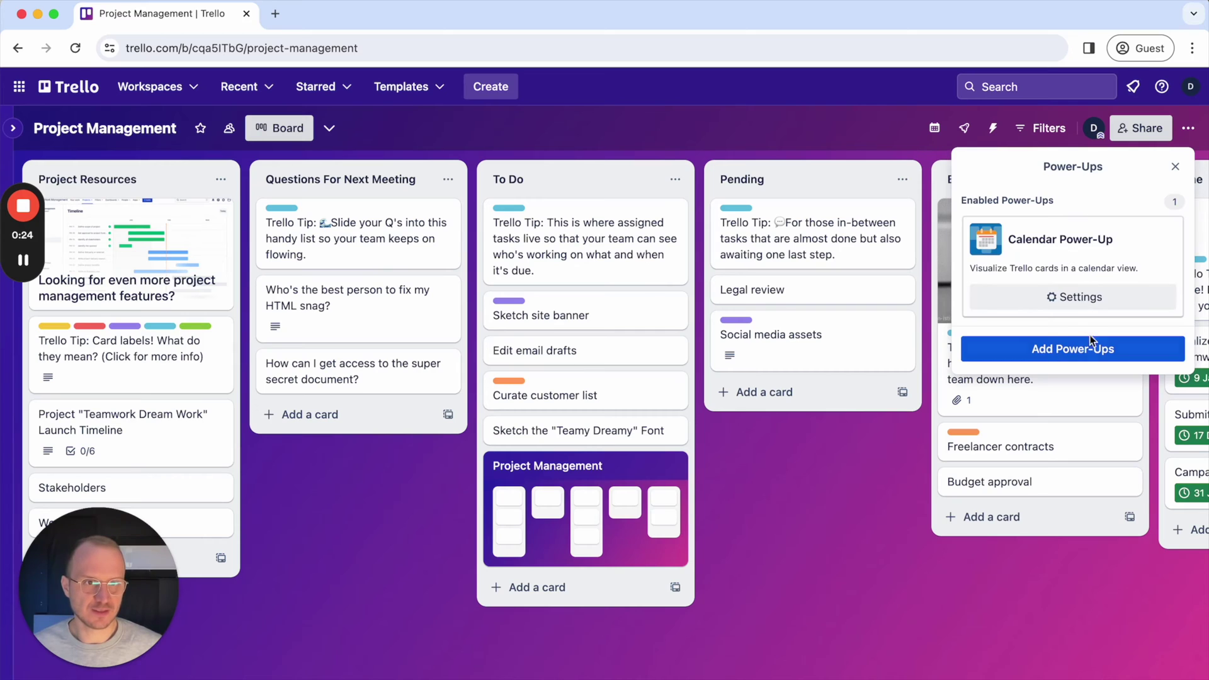
click(1071, 349)
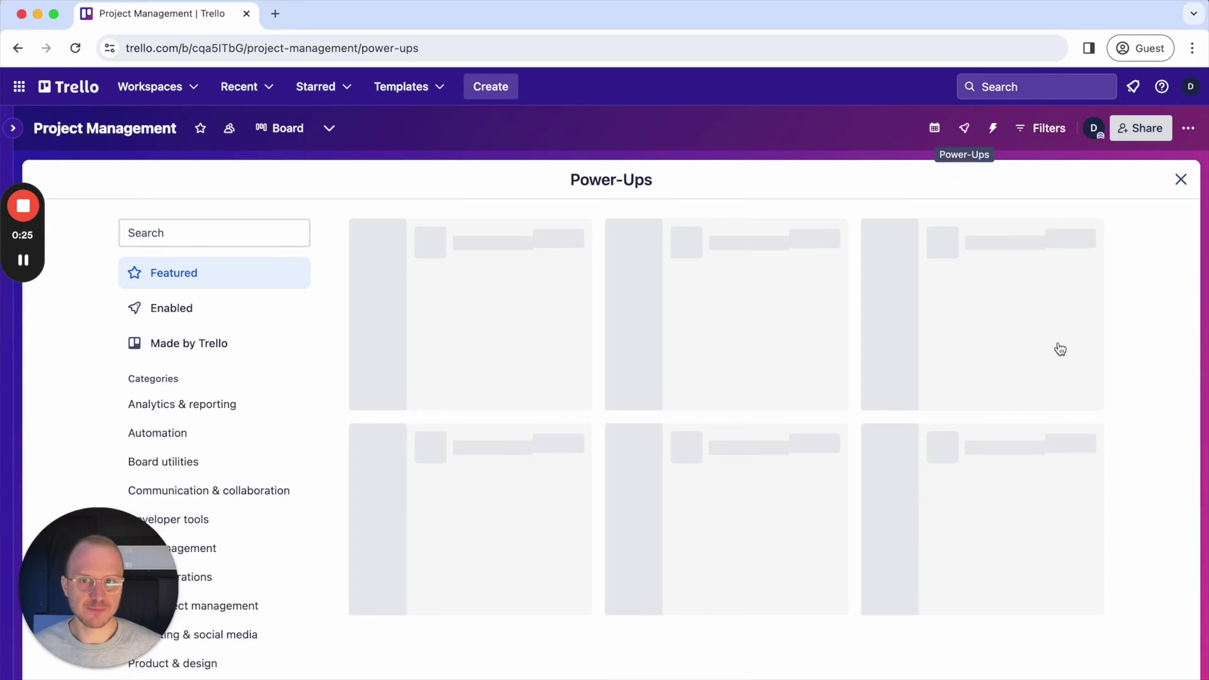
click(227, 232)
text(pro backup)
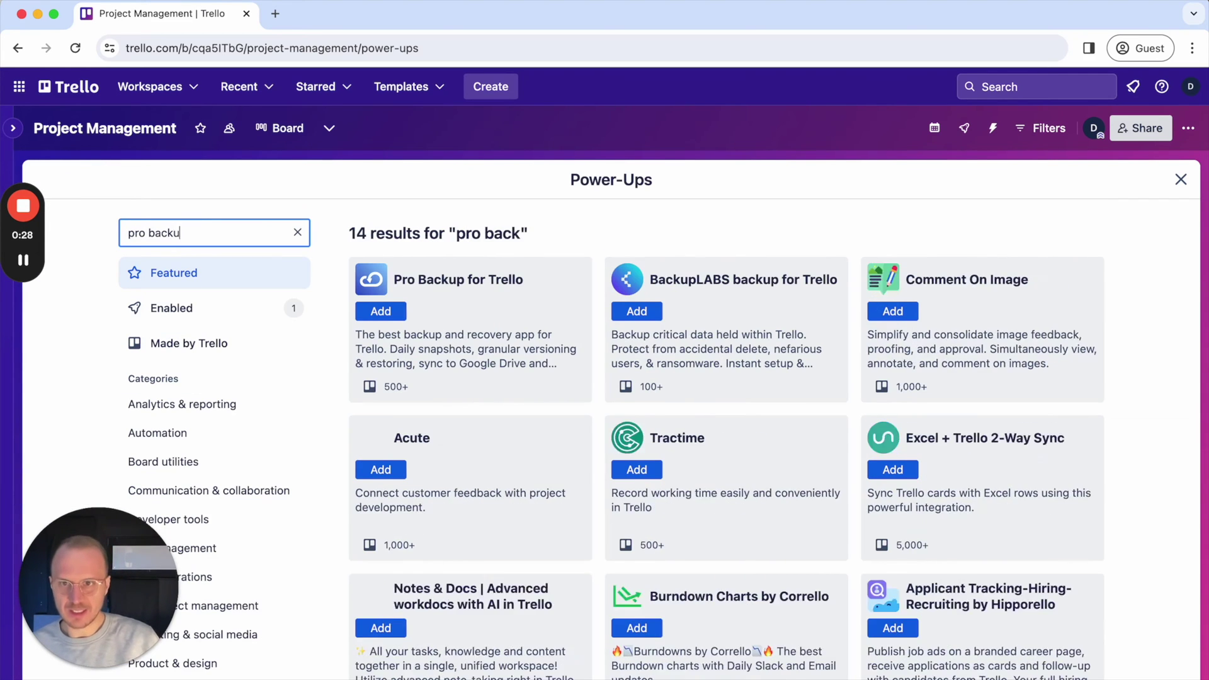
click(390, 312)
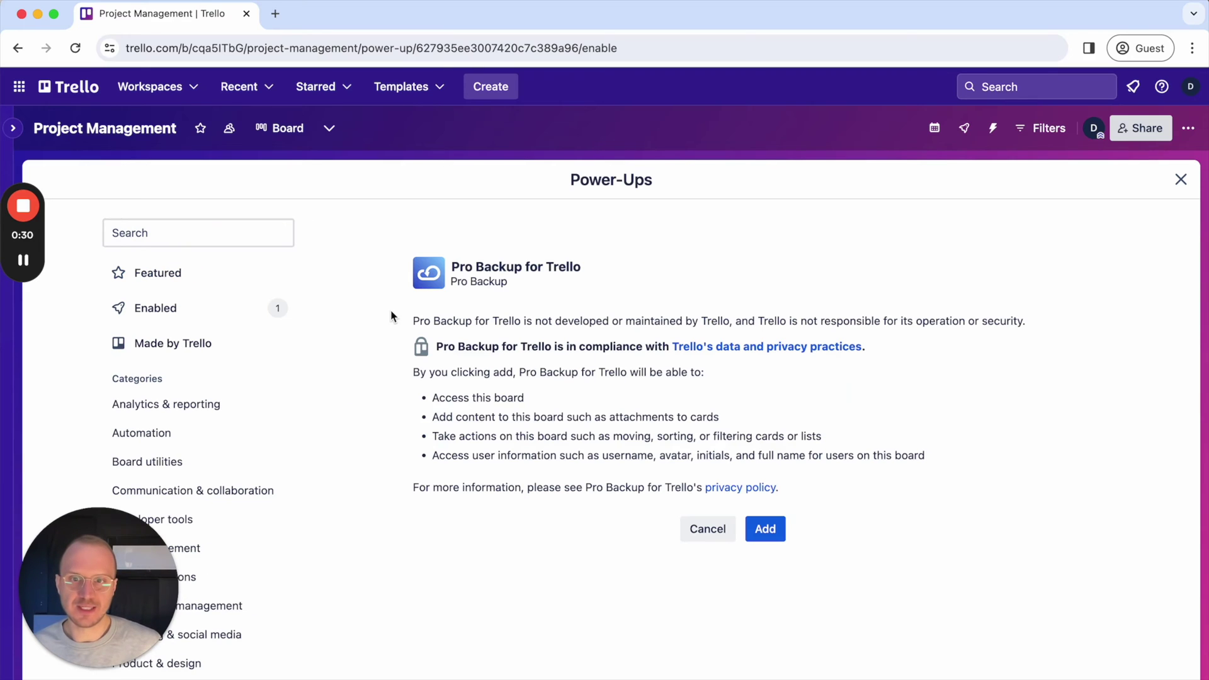
click(773, 527)
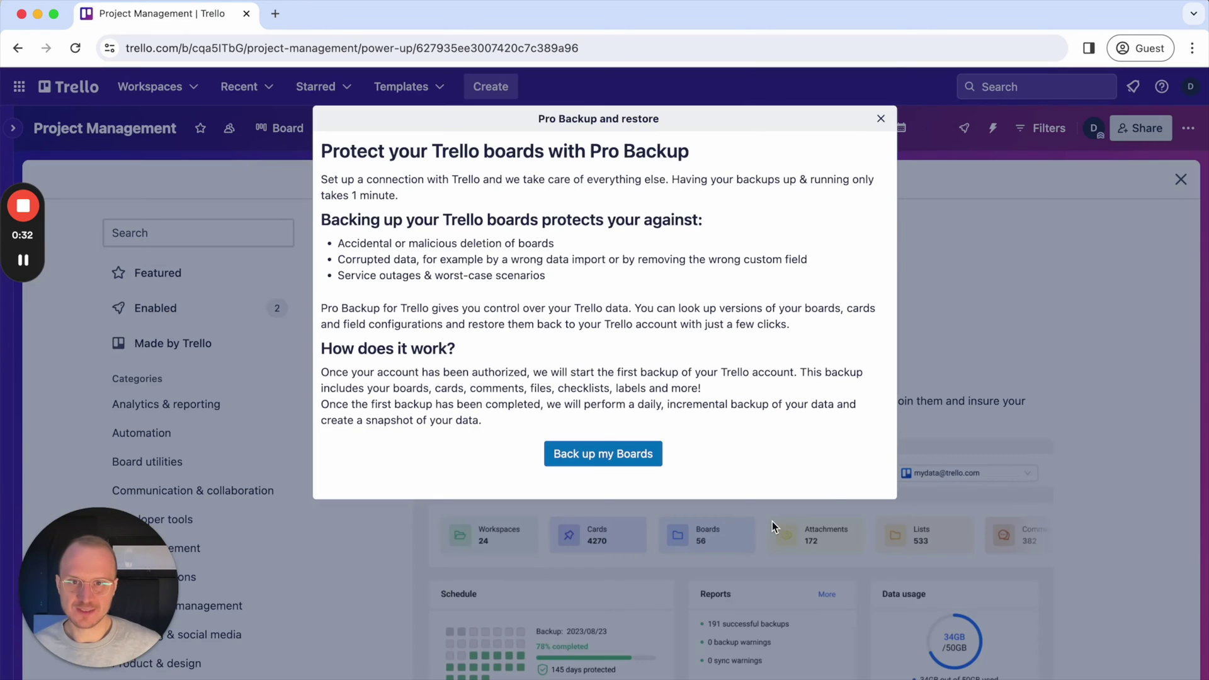
- Choose 'Back up my Boards', then add a new app in the Pro Backup dashboard, picking Trello
click(603, 455)
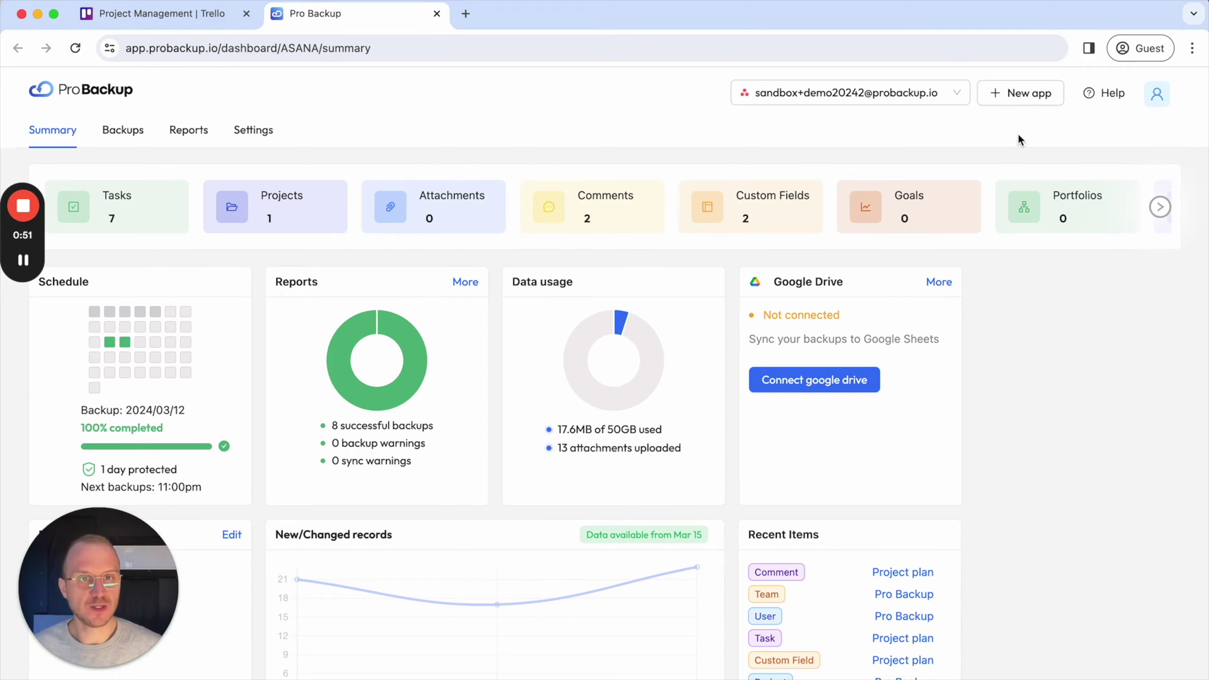
click(1030, 104)
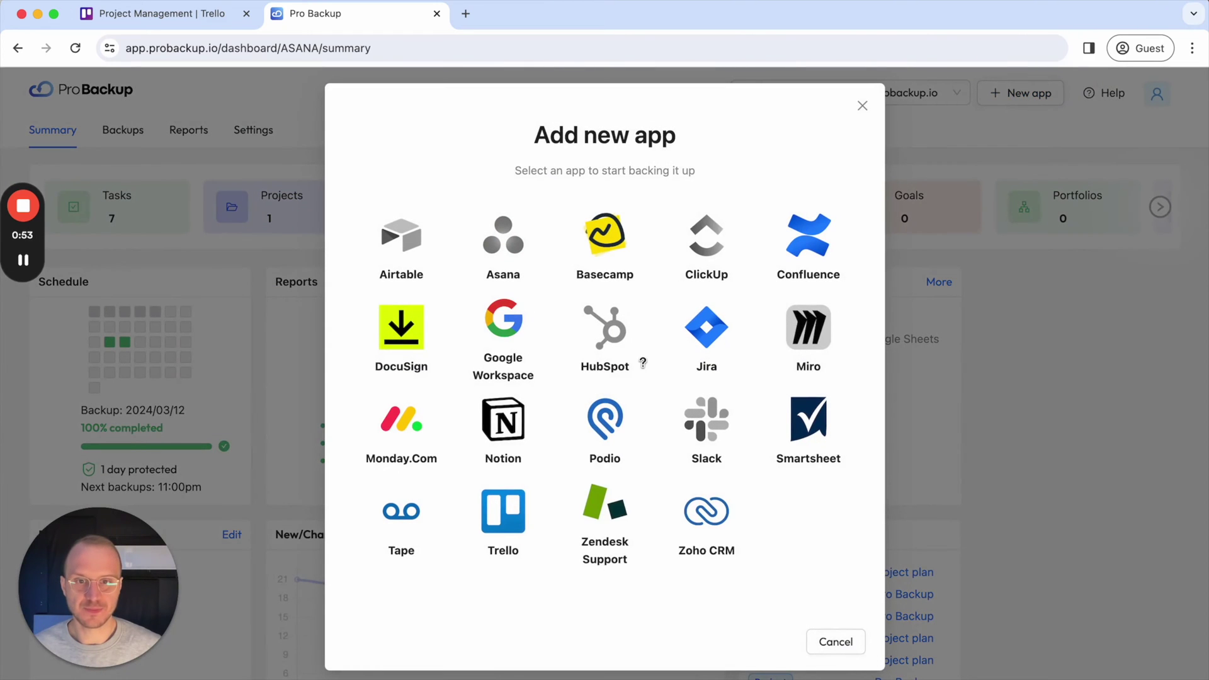
drag(646, 381, 499, 512)
click(498, 512)
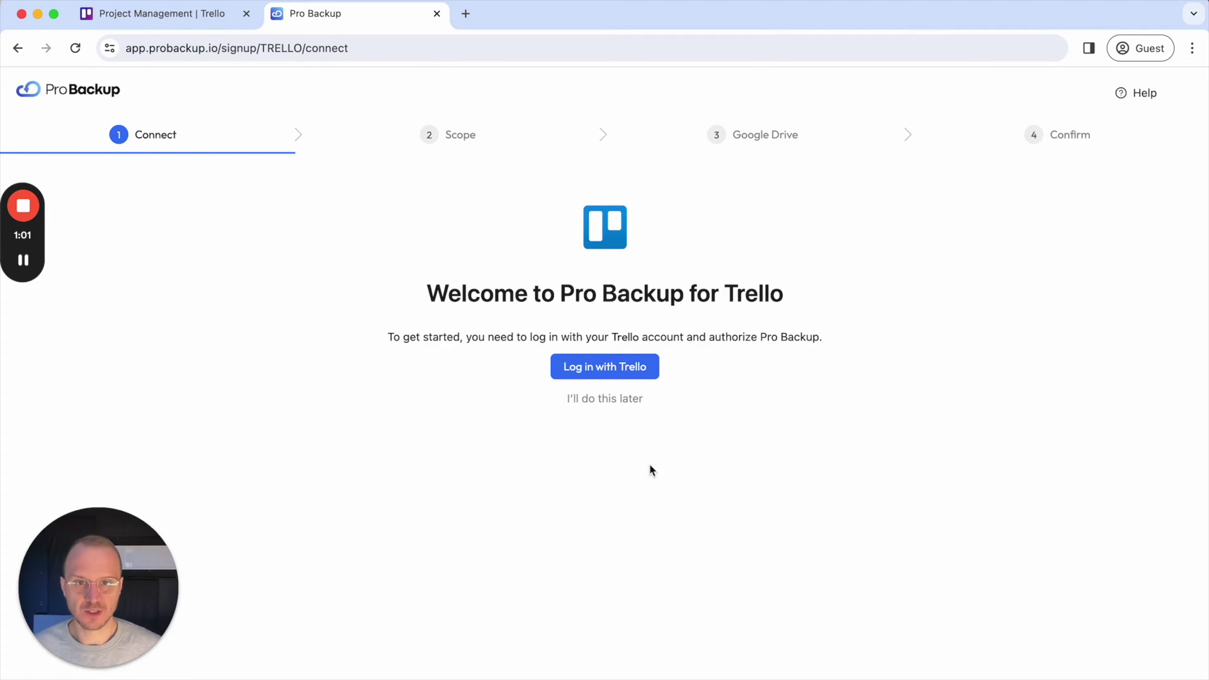
- Log in with Trello and allow Pro Backup access to the Trello account
click(635, 370)
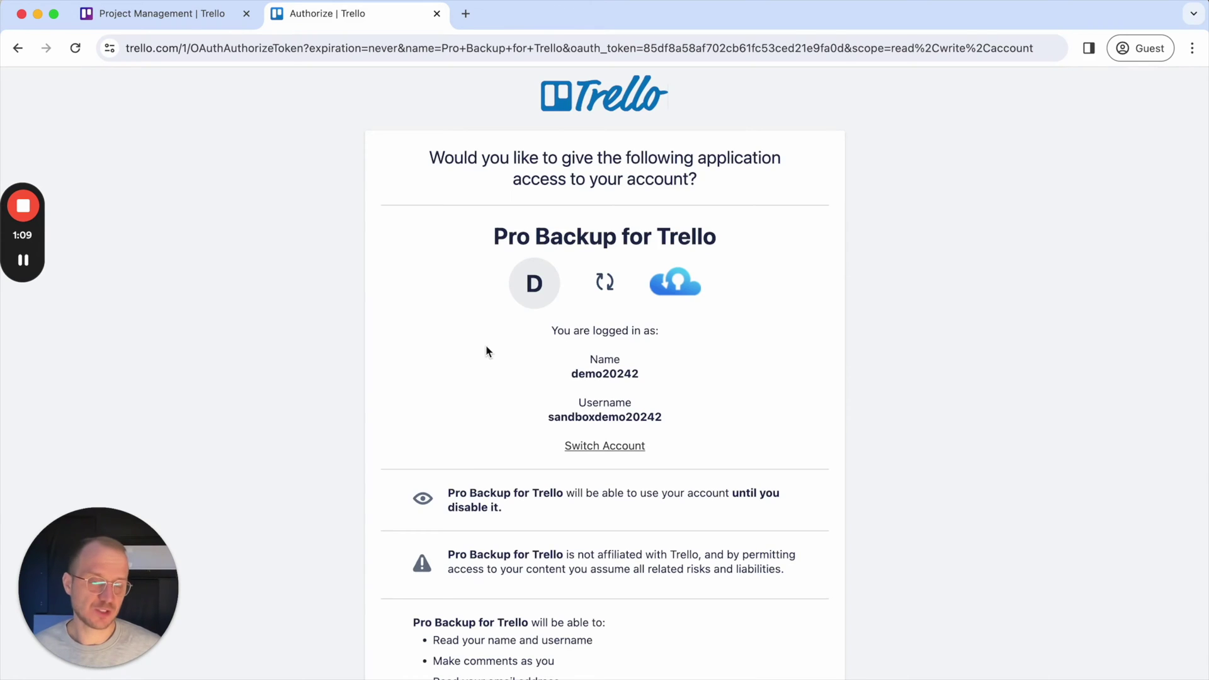
scroll(488, 348, down, 3)
scroll(488, 348, down, 7)
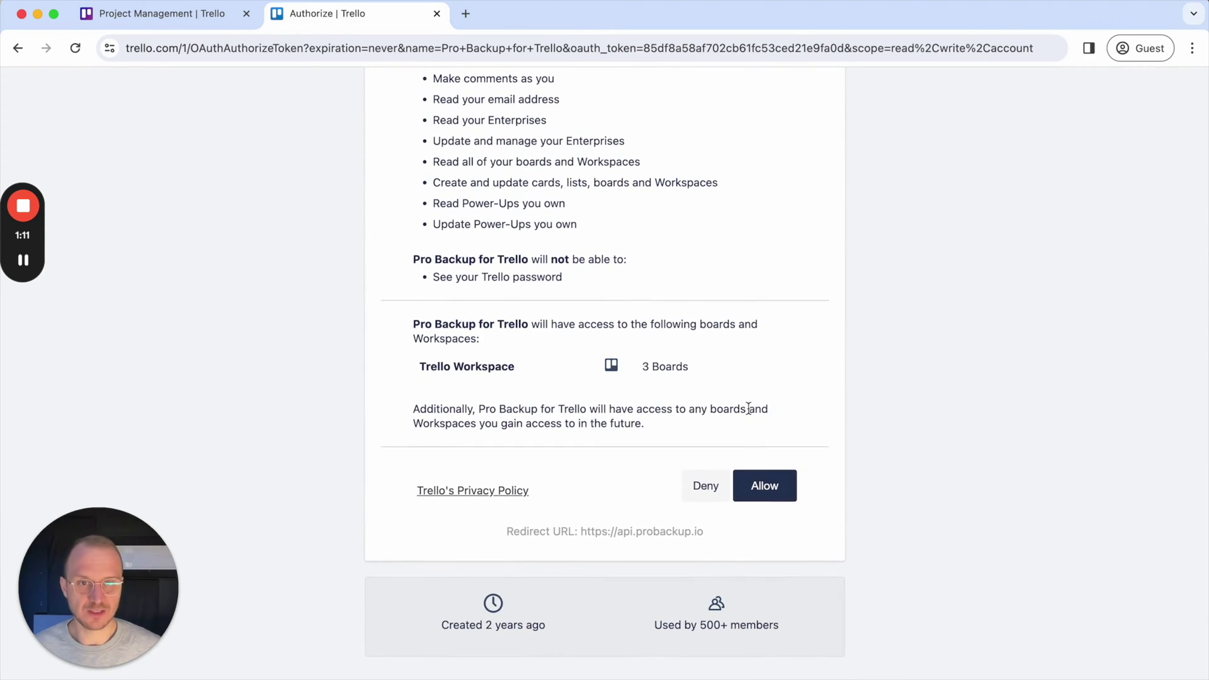
click(768, 494)
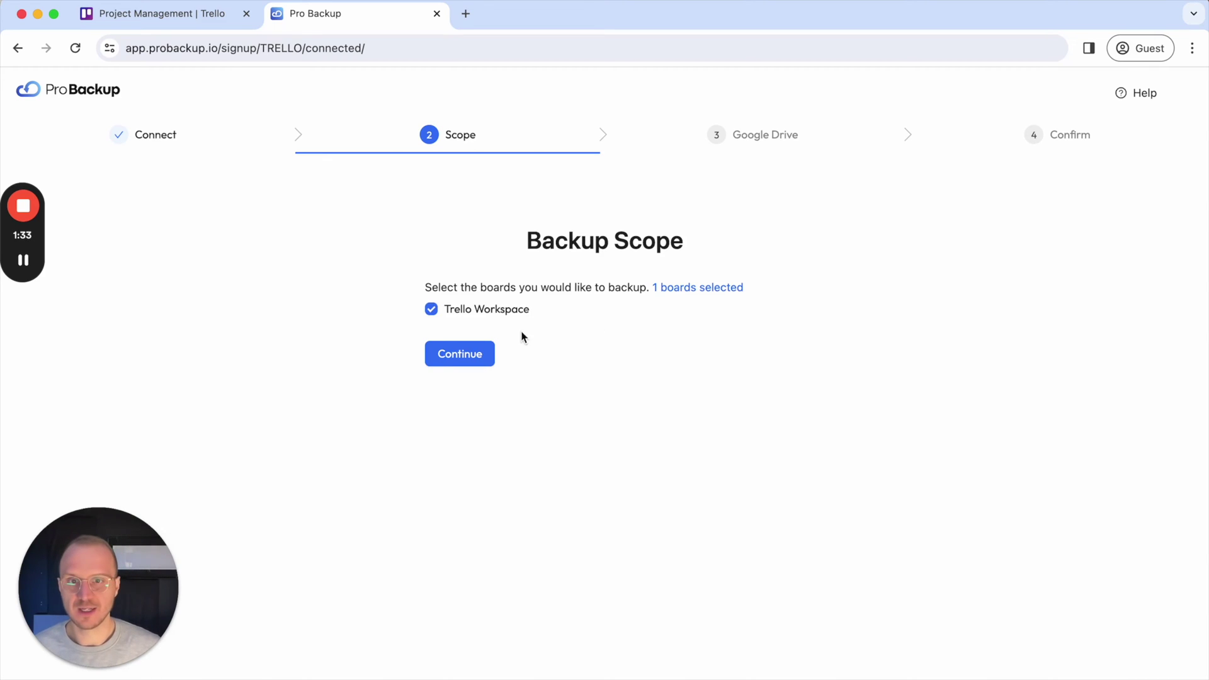
- Continue with Trello Workspace selected and skip Google Drive syncing for now
click(469, 354)
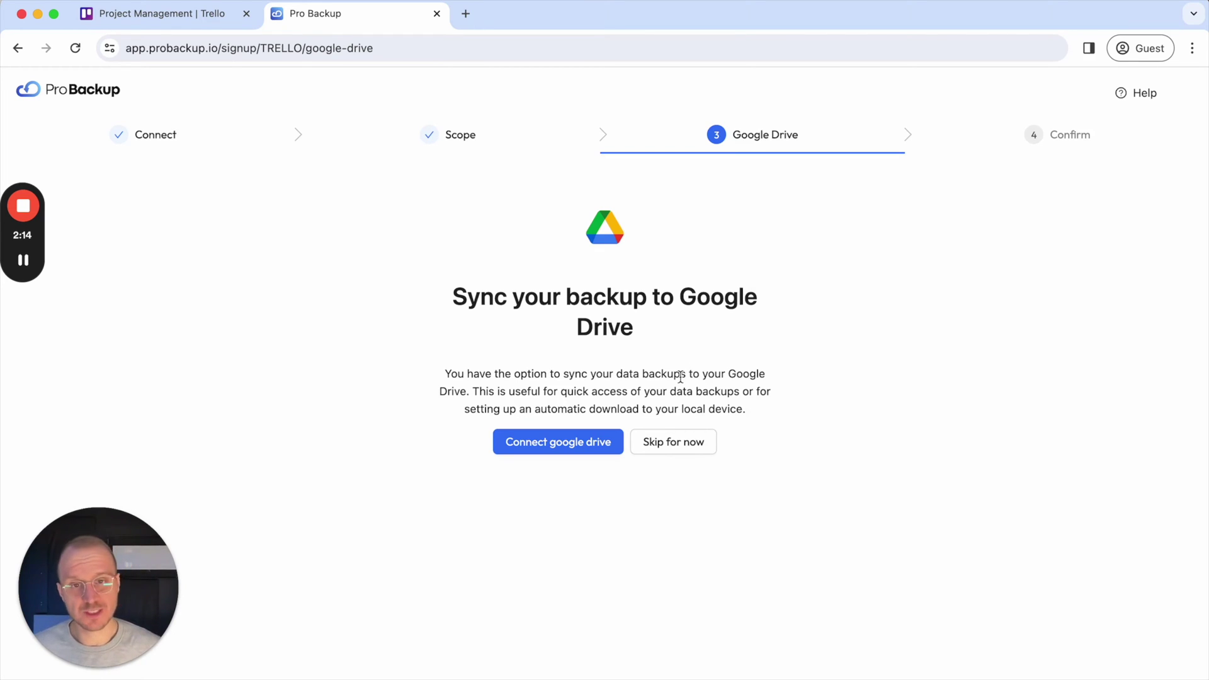
click(674, 443)
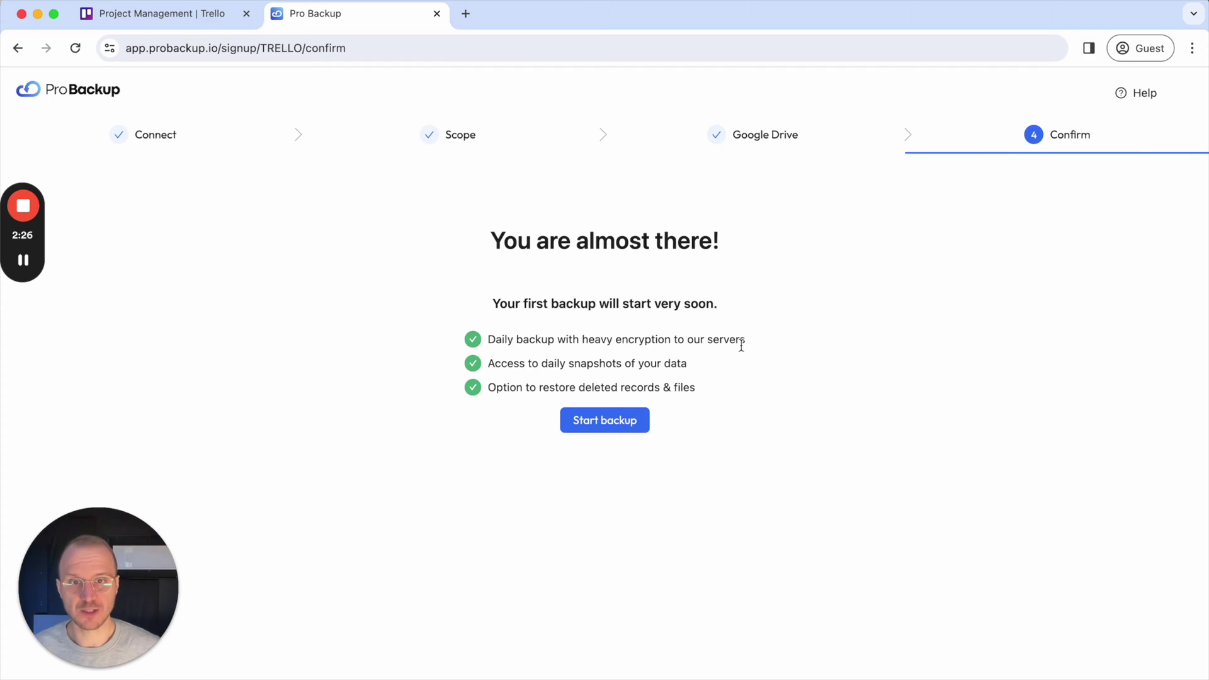
mouse_move(743, 341)
mouse_down()
mouse_move(645, 318)
mouse_move(760, 340)
mouse_up()
click(678, 441)
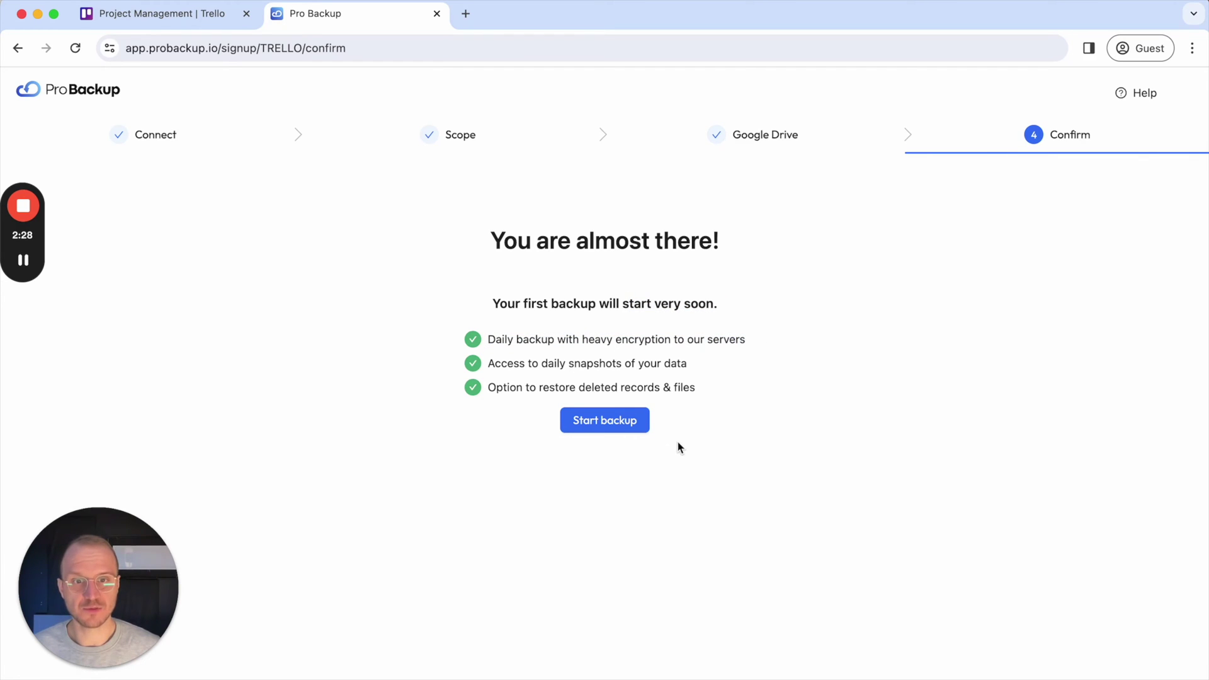
- Start the first Trello backup
click(607, 428)
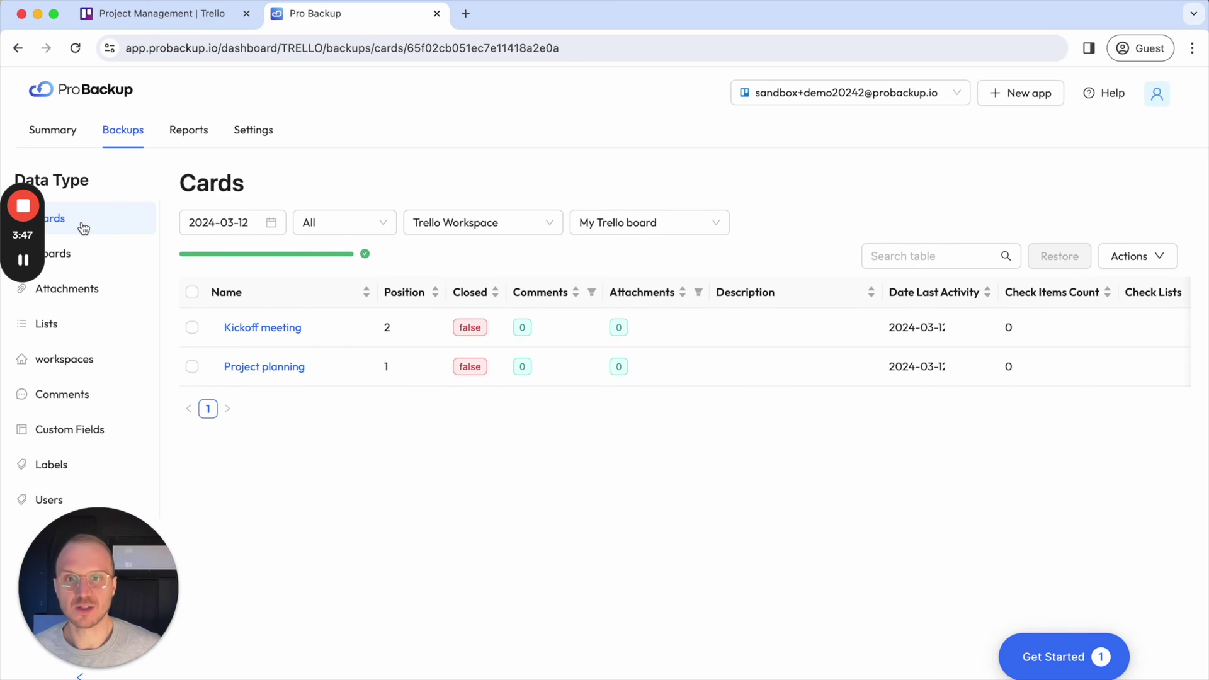
- Filter the Cards backup to the Project Management board and scroll through its table
click(459, 219)
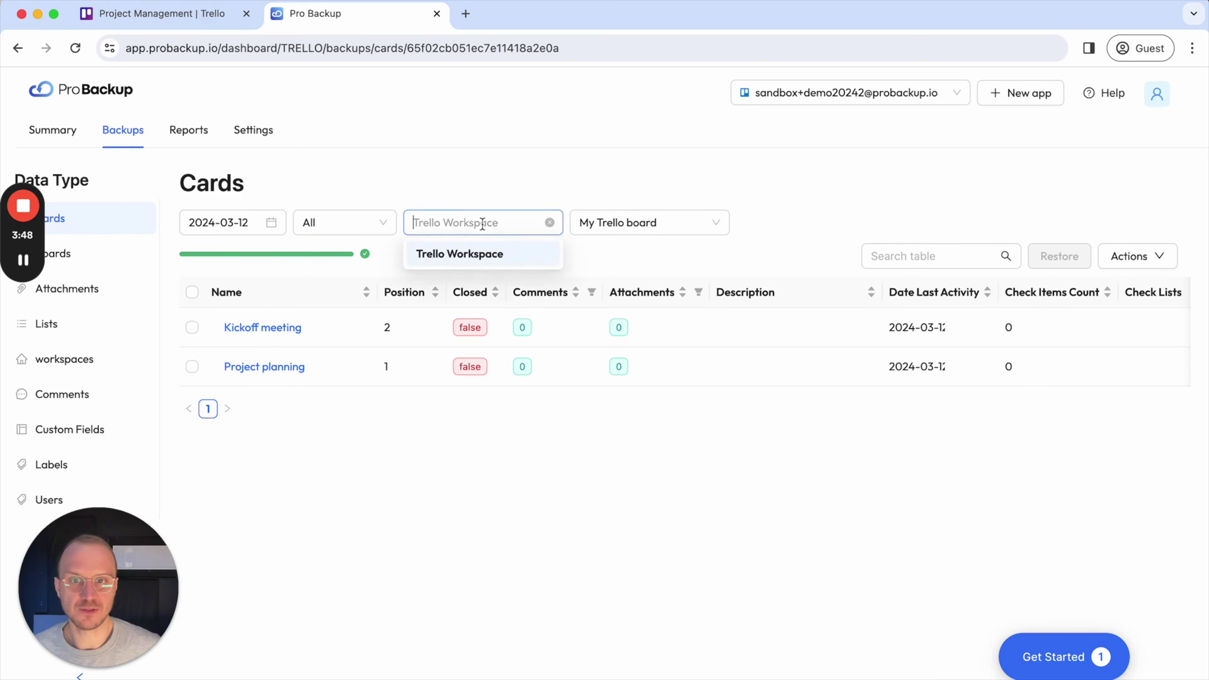
click(632, 228)
click(653, 304)
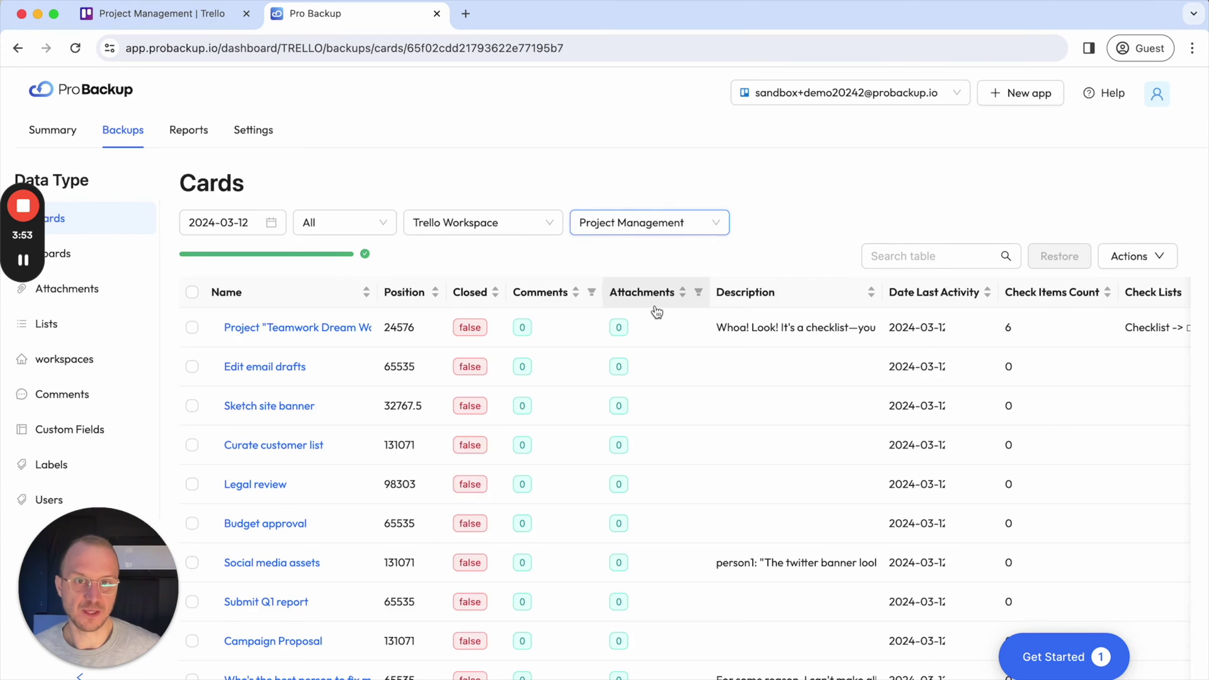
scroll(588, 386, down, 2)
scroll(584, 481, up, 2)
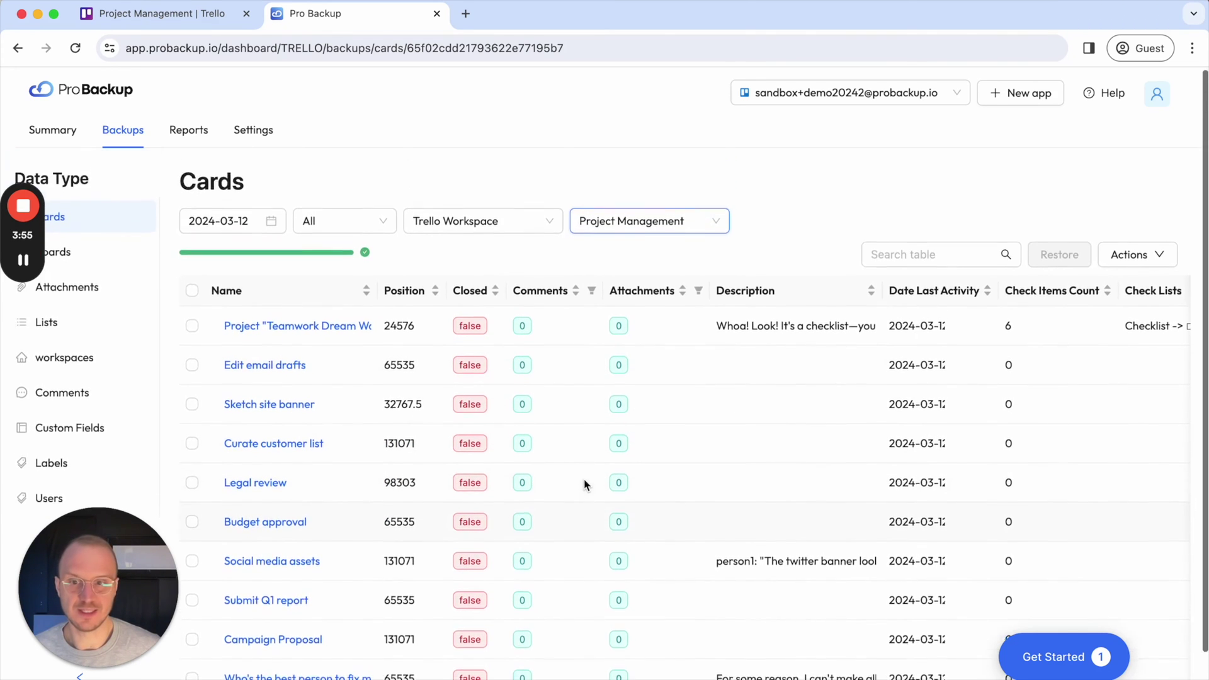
scroll(584, 484, down, 2)
scroll(609, 369, right, 4)
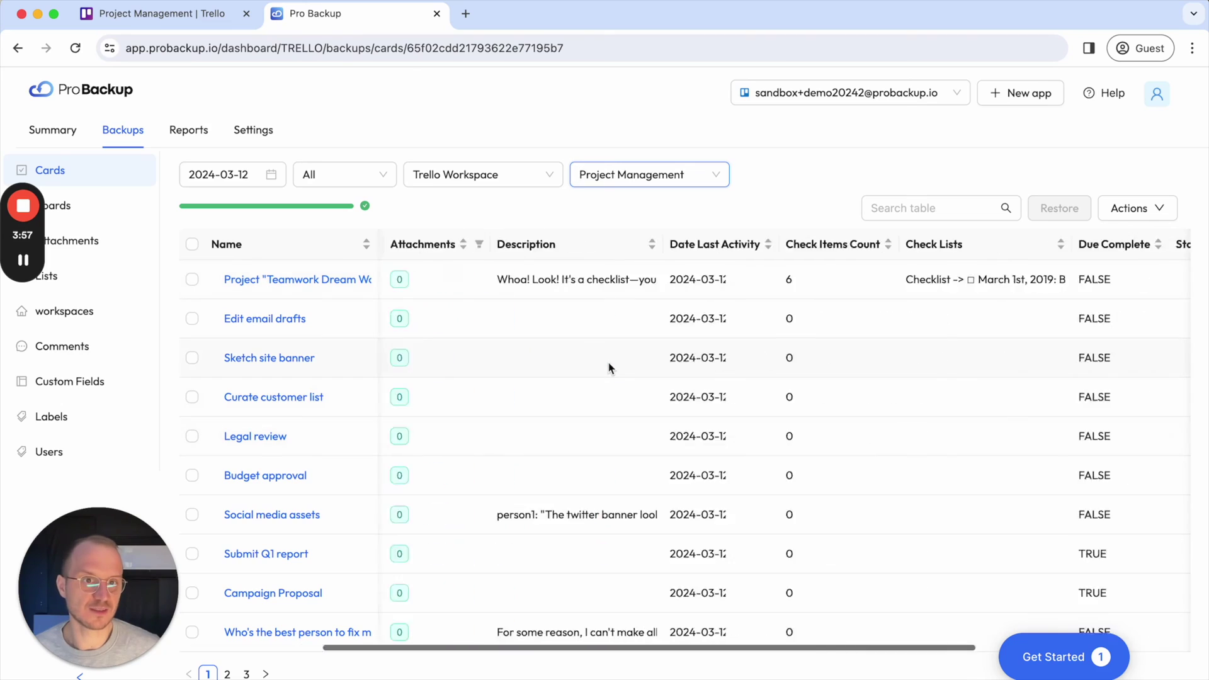
scroll(609, 368, right, 5)
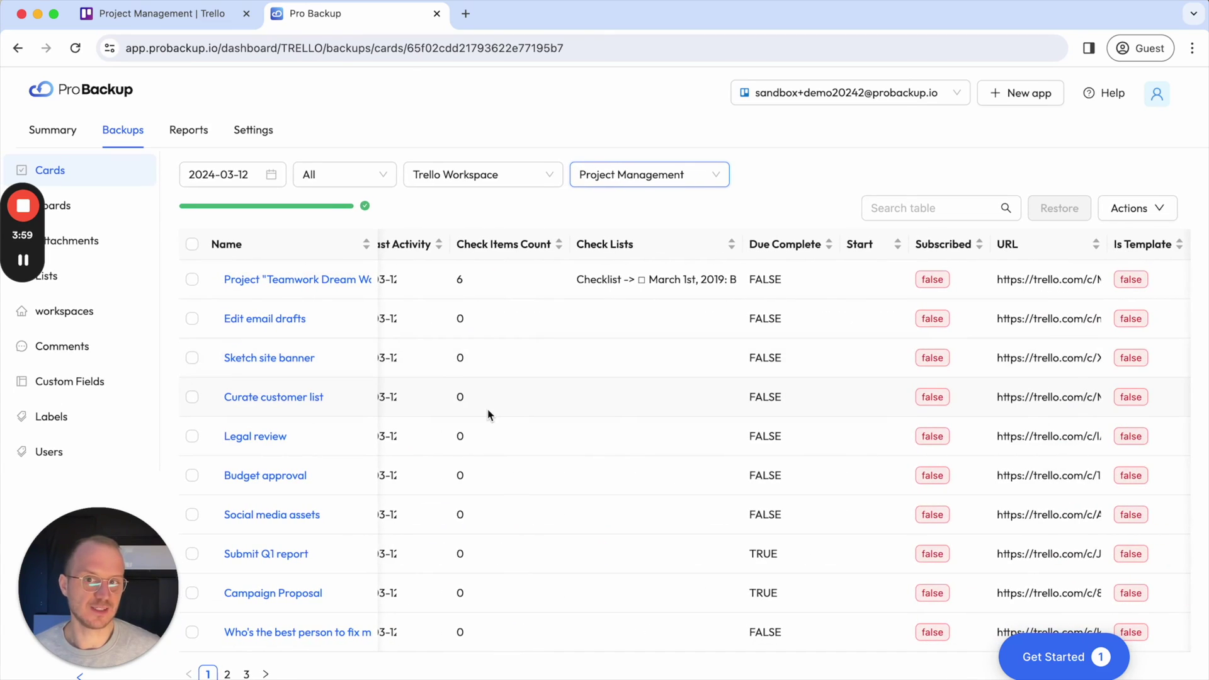
scroll(488, 415, left, 9)
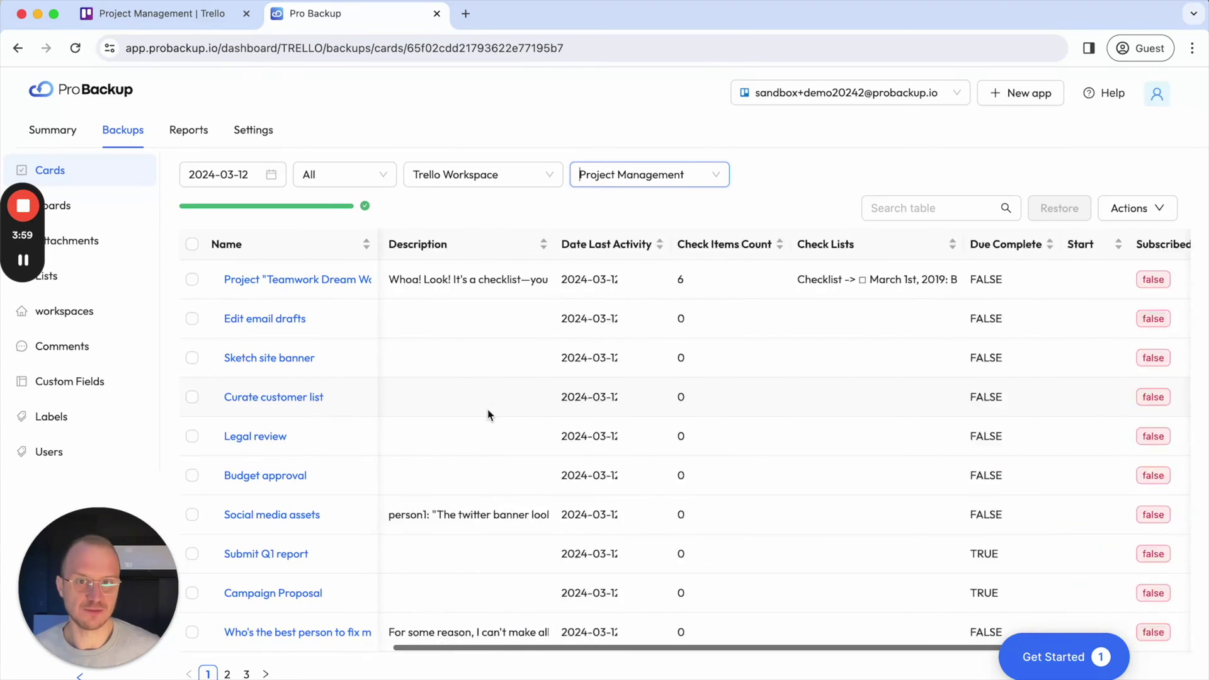
- View the launch timeline card's details, then close them
click(300, 281)
scroll(743, 328, down, 2)
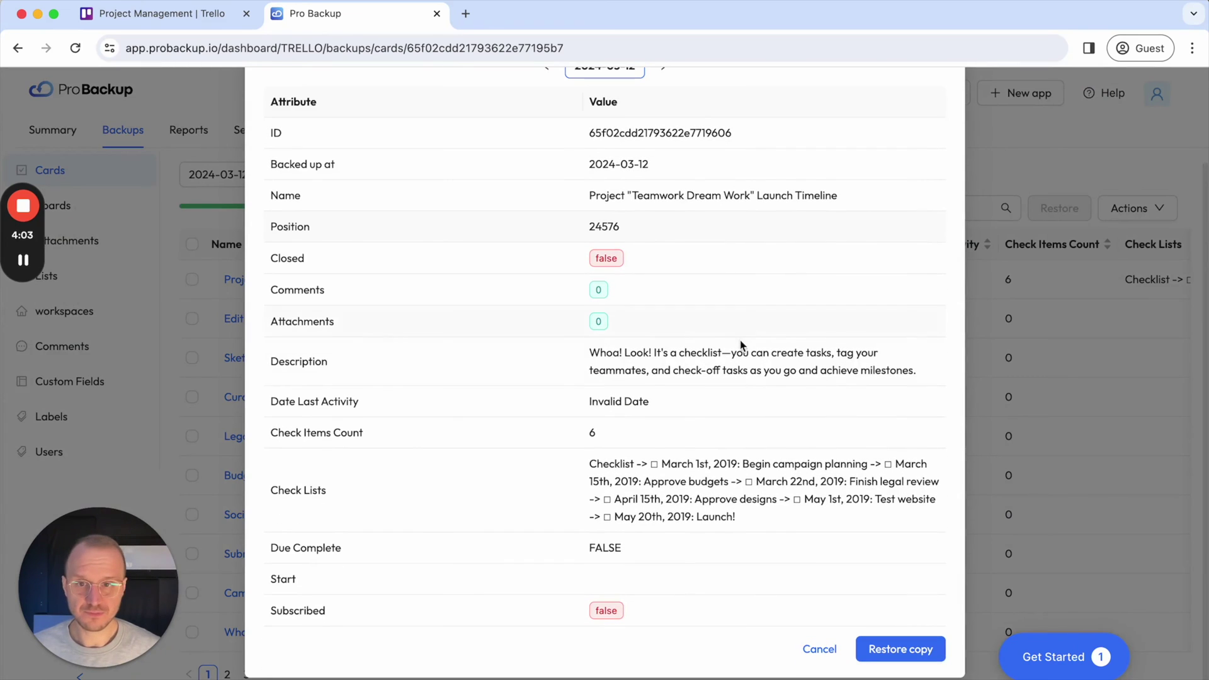
click(1045, 329)
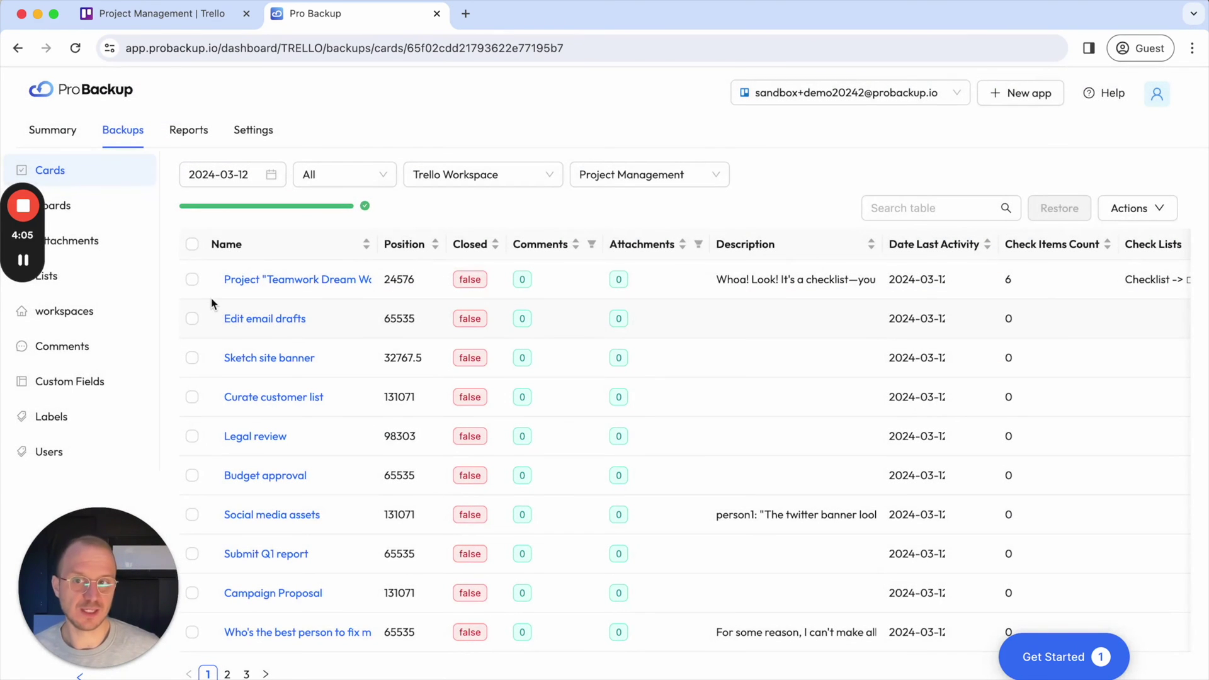
- Tick the launch timeline and Edit email drafts cards, check export options, then untick both
click(192, 278)
click(192, 319)
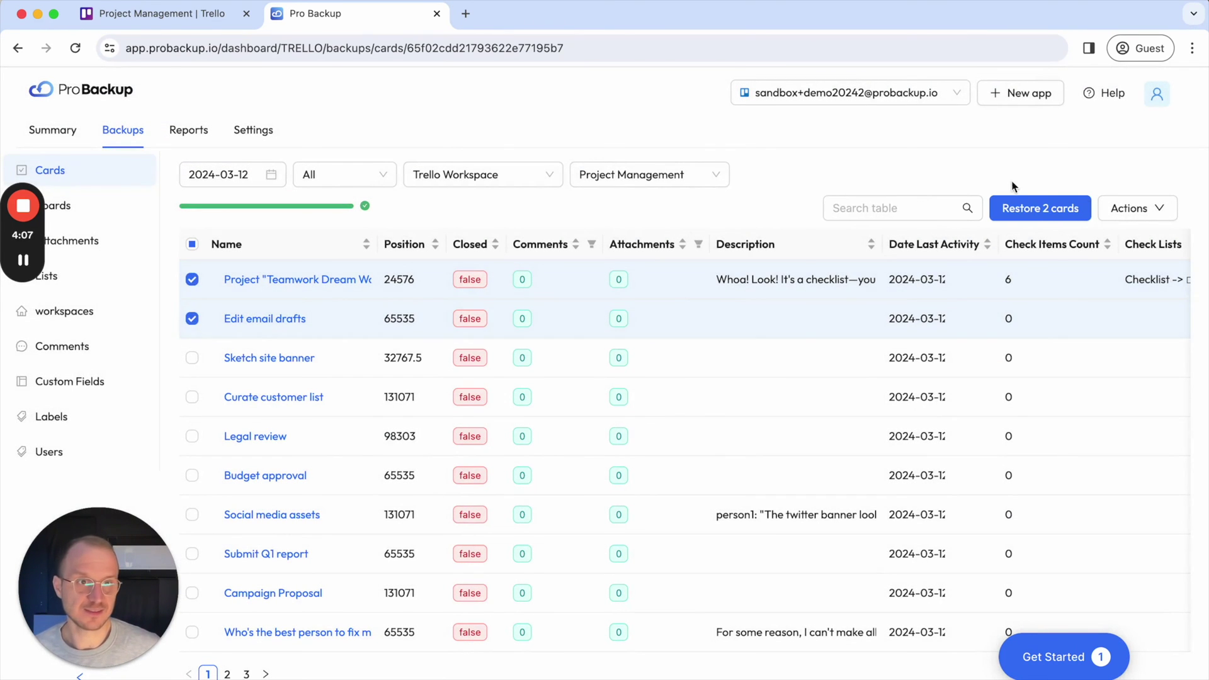
click(1133, 209)
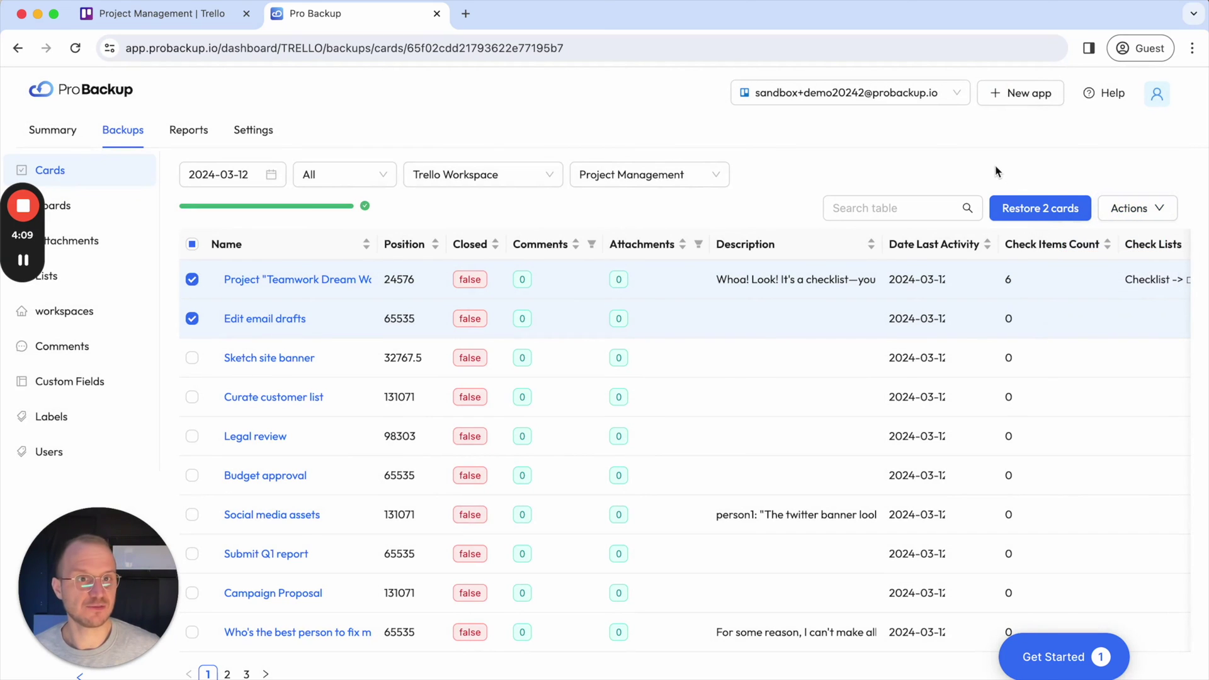
click(192, 278)
click(192, 318)
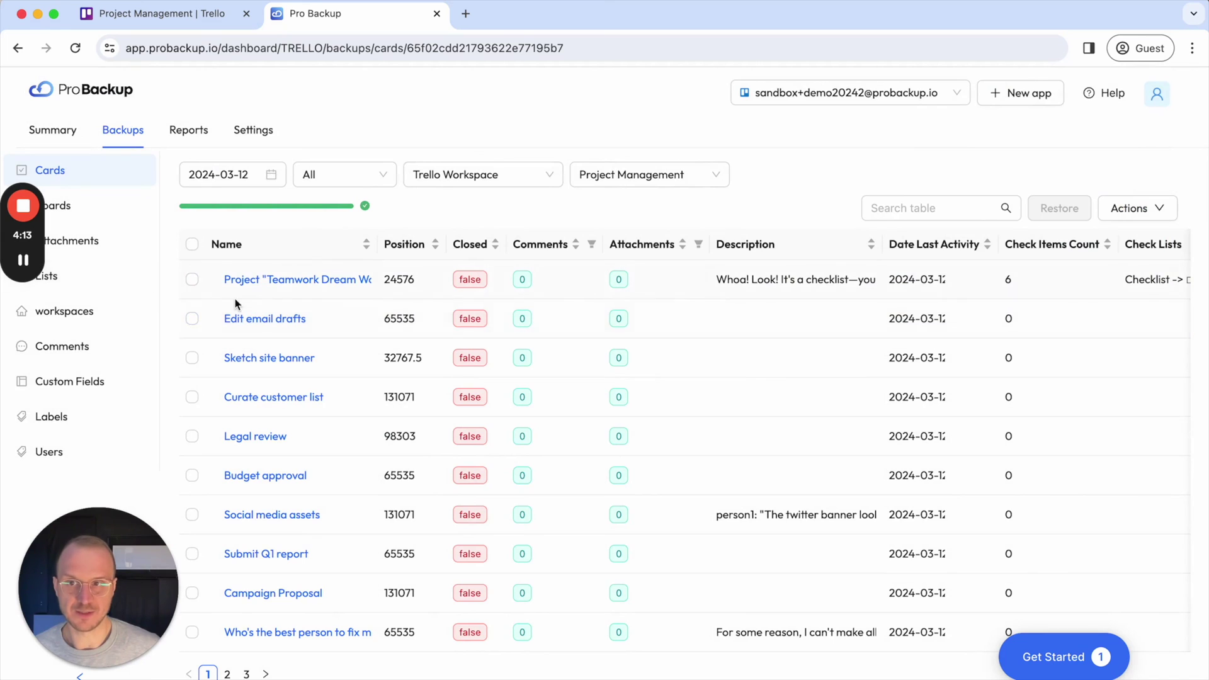
- Browse the Attachments backup, return to Cards, then open the Boards backup for Trello Workspace
click(151, 240)
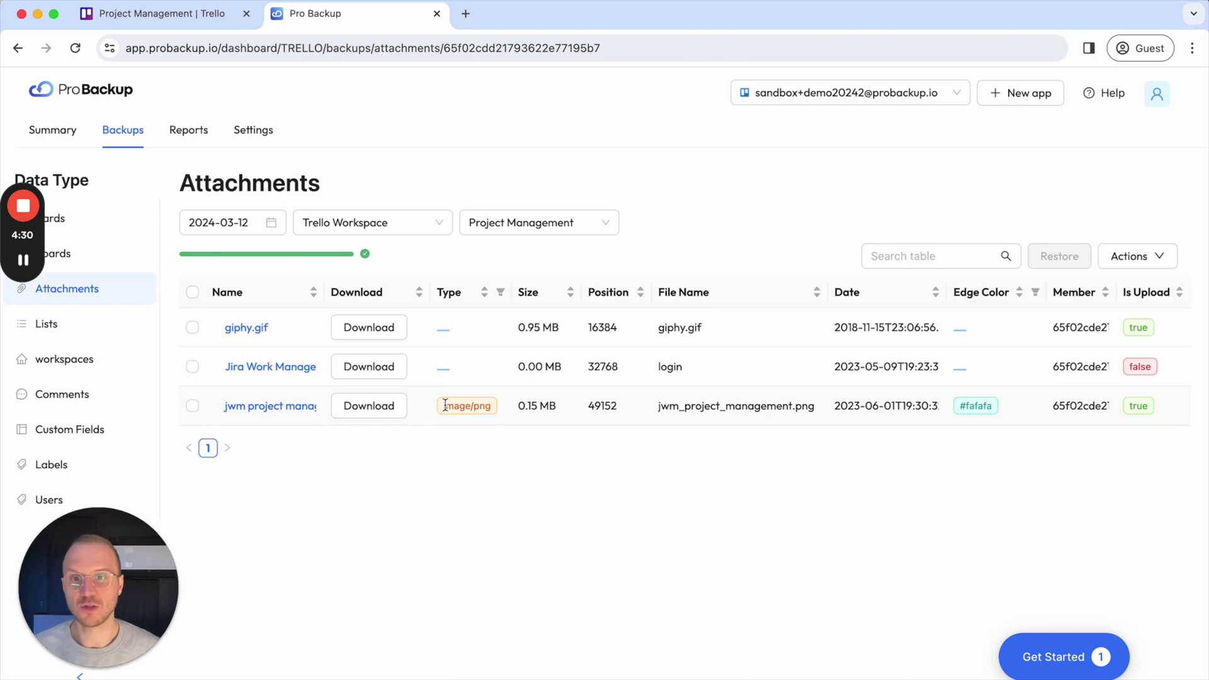
click(82, 221)
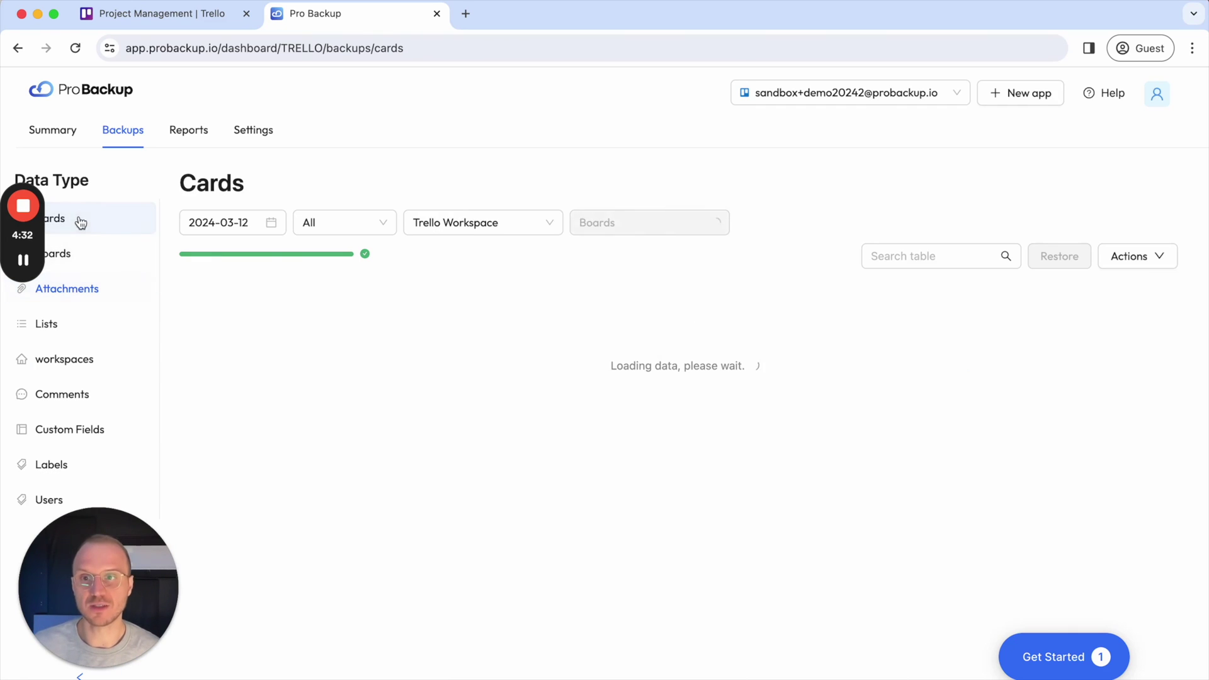
click(84, 255)
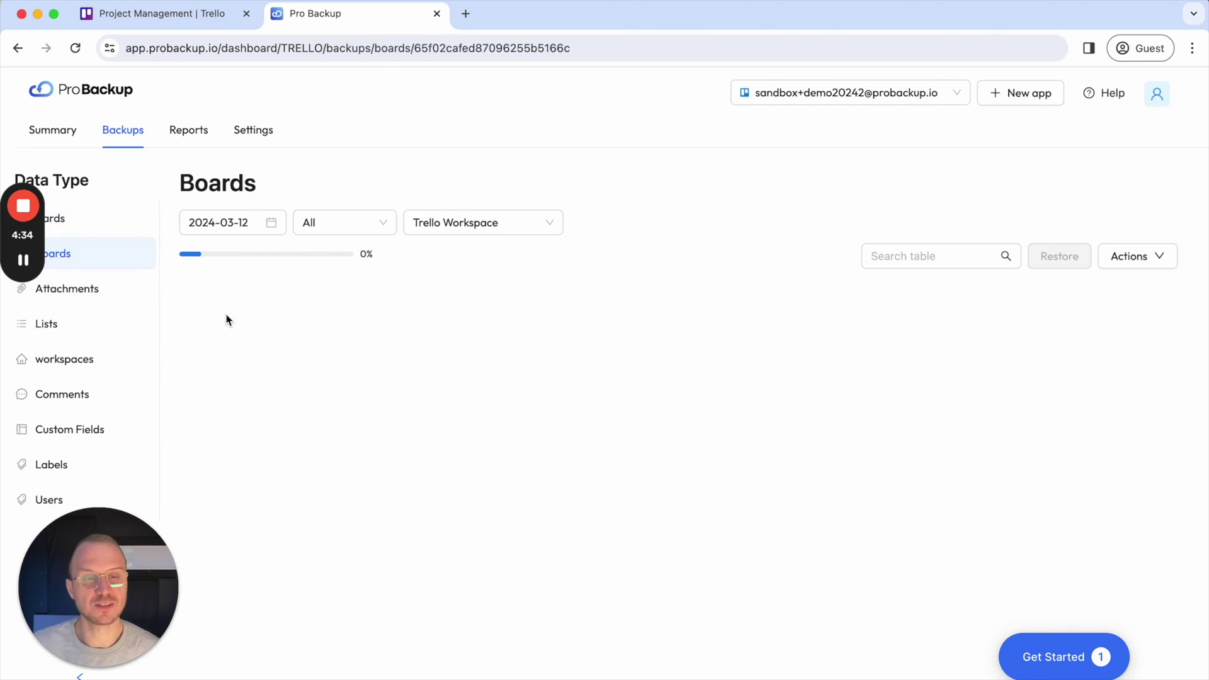